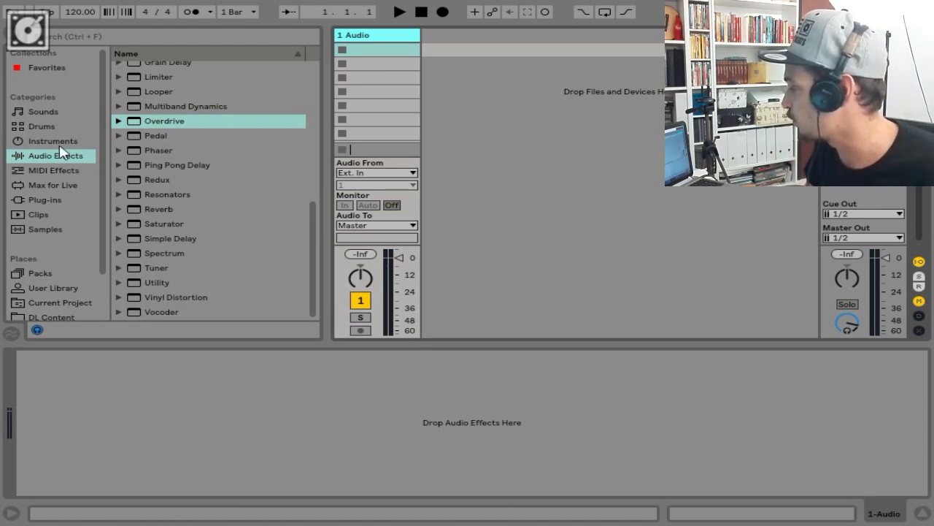
# Load BHG2_125_Cm_Synth_Bass_02.wav from the SAMPLES folder into the audio track's first clip slot and play it.
pyautogui.scroll(-3, 53, 219)
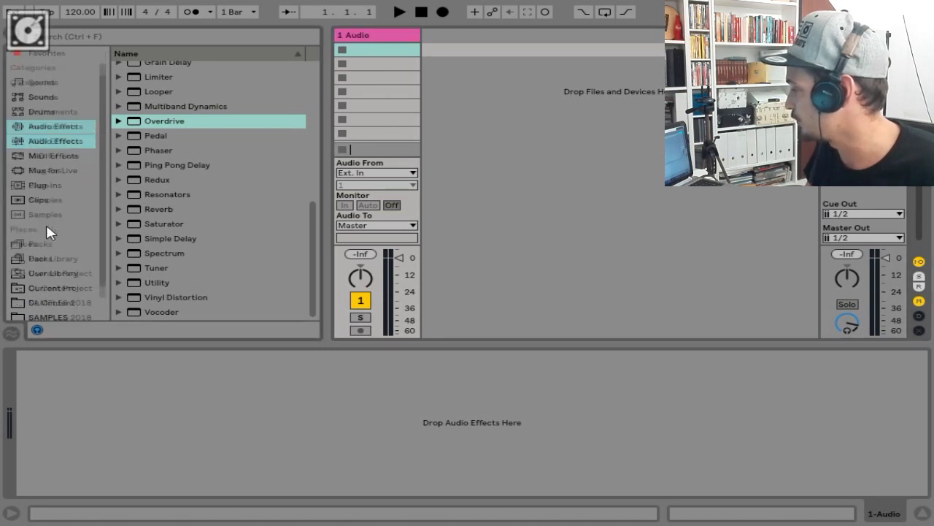
pyautogui.click(63, 297)
pyautogui.click(167, 85)
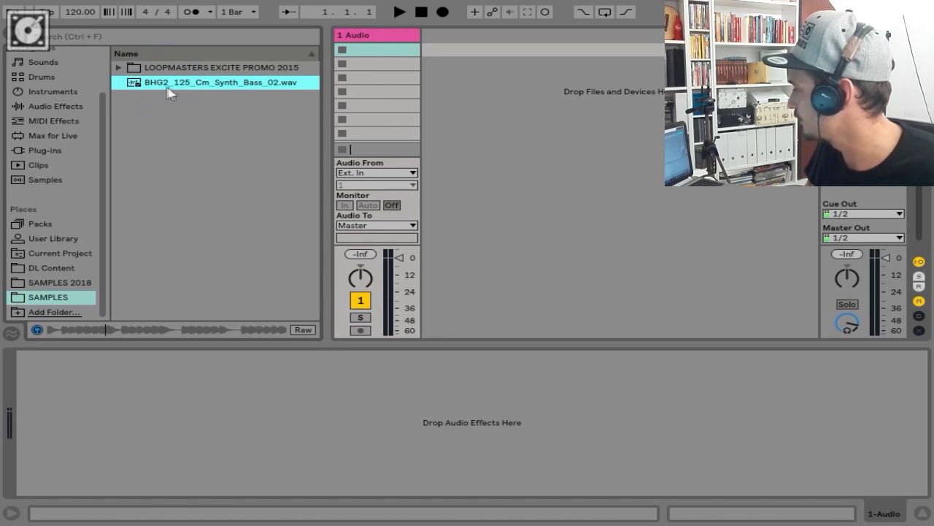
pyautogui.moveTo(154, 85); pyautogui.dragTo(355, 48)
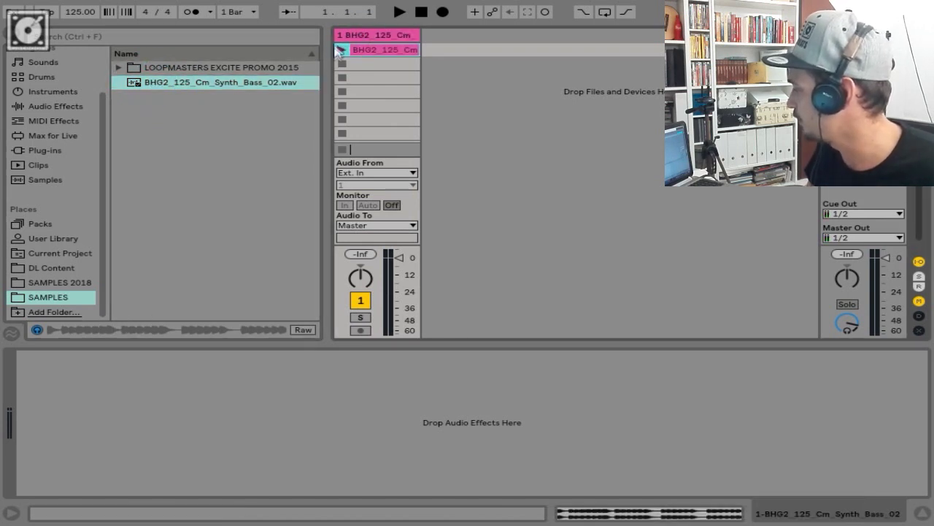
pyautogui.click(341, 50)
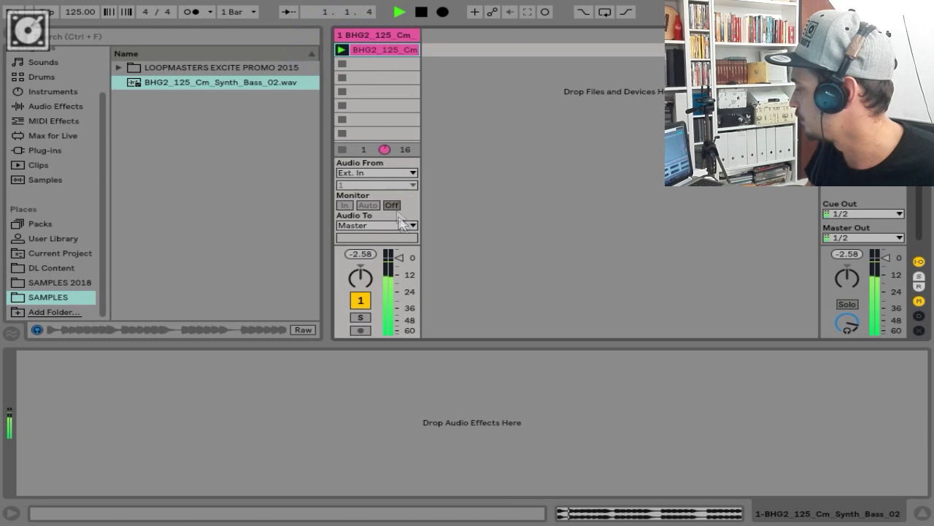
# Raise the synth bass clip's gain to 1.13 dB and stop its playback.
pyautogui.click(376, 49)
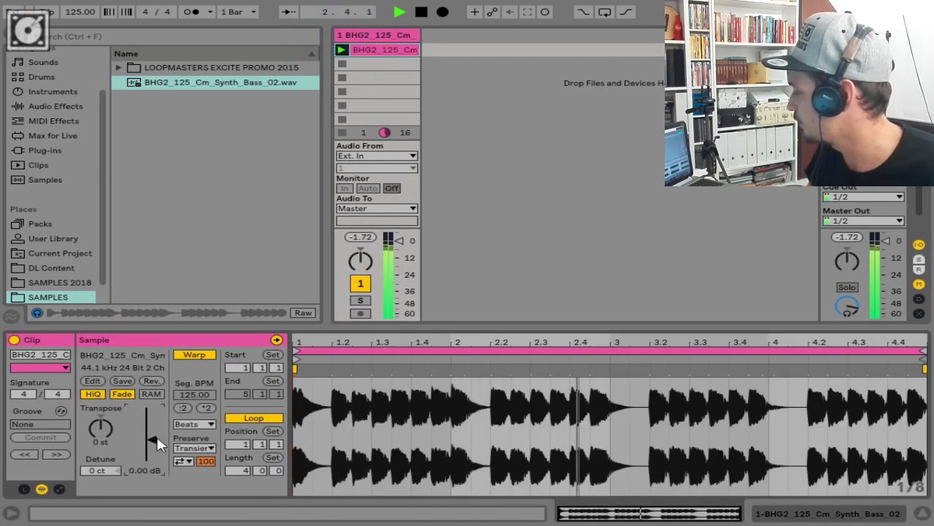
pyautogui.moveTo(154, 438); pyautogui.dragTo(154, 436)
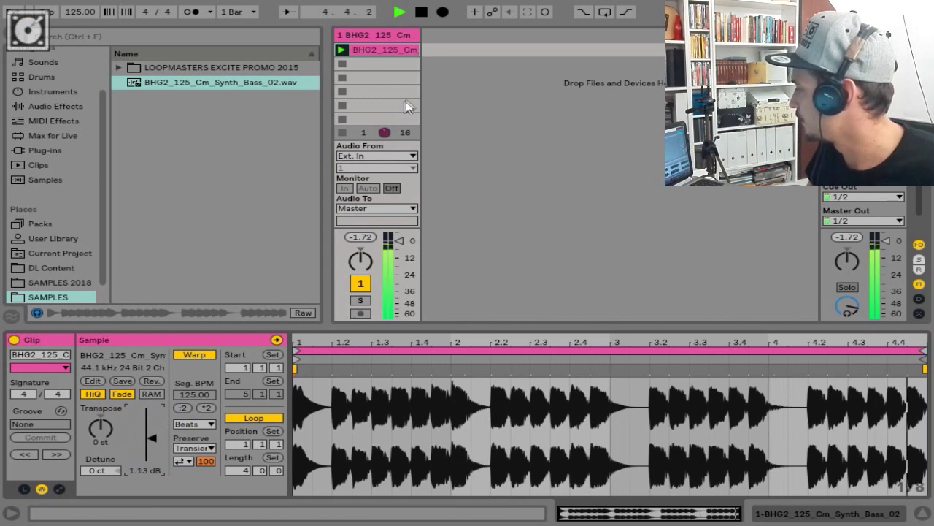
pyautogui.click(341, 64)
# Insert a new MIDI track beside the bass track and load an empty Drum Rack onto it.
pyautogui.click(438, 82)
pyautogui.rightClick(438, 81)
pyautogui.click(515, 98)
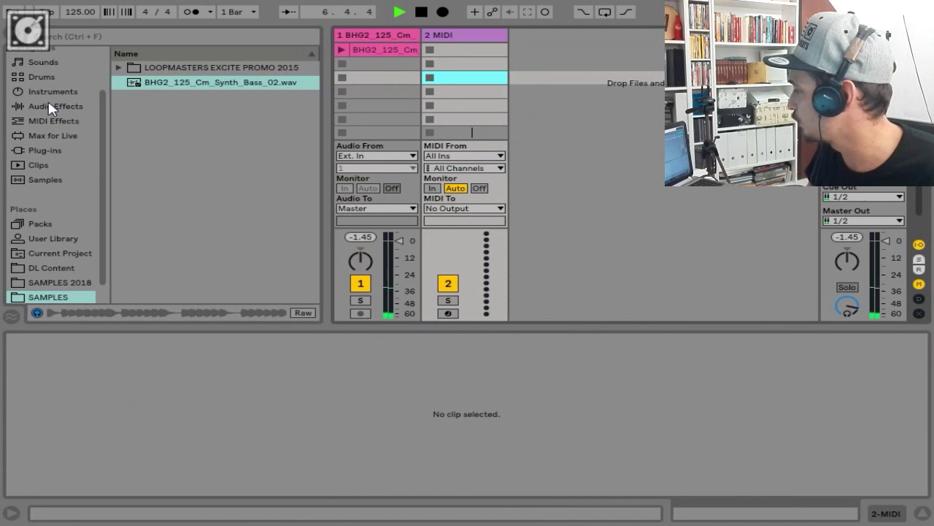
pyautogui.click(42, 77)
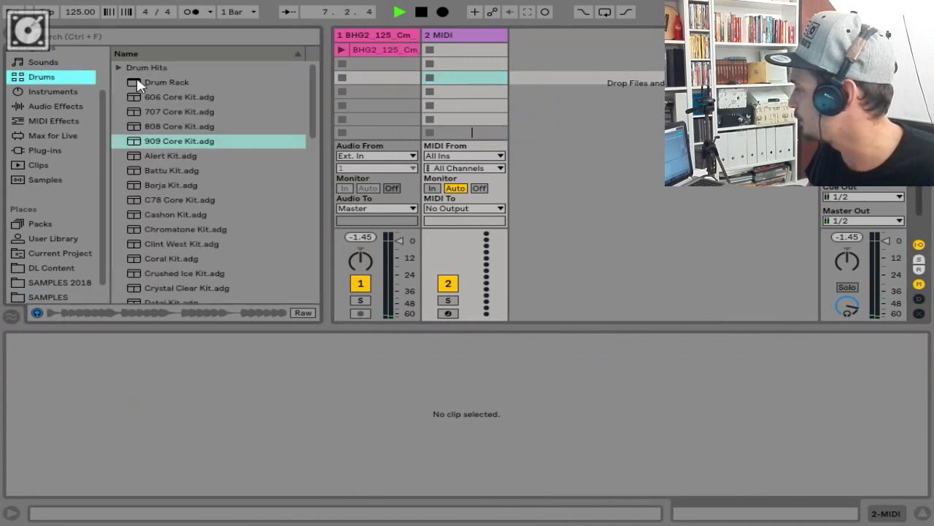
pyautogui.click(45, 92)
pyautogui.moveTo(152, 102); pyautogui.dragTo(459, 38)
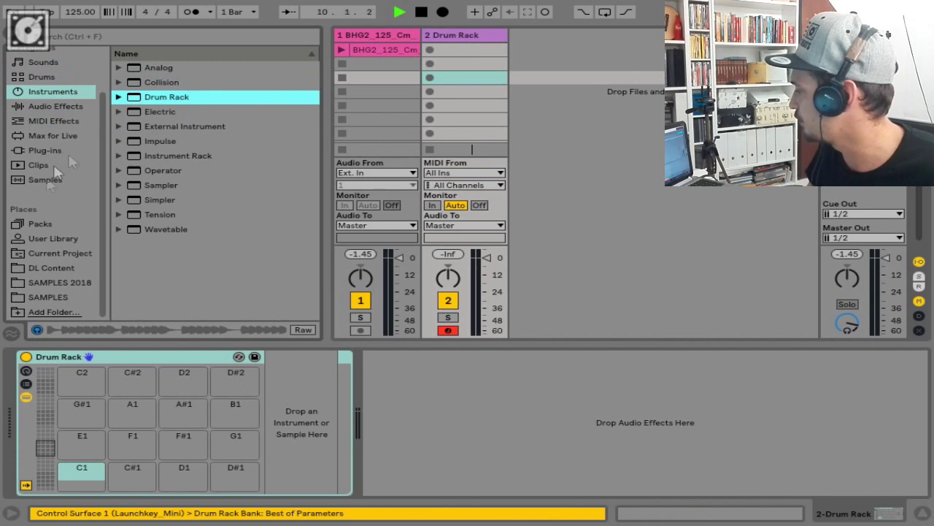
# Expand the LOOPMASTERS EXCITE PROMO 2015 folder in SAMPLES and its Bass House demos subfolder.
pyautogui.click(48, 297)
pyautogui.click(175, 67)
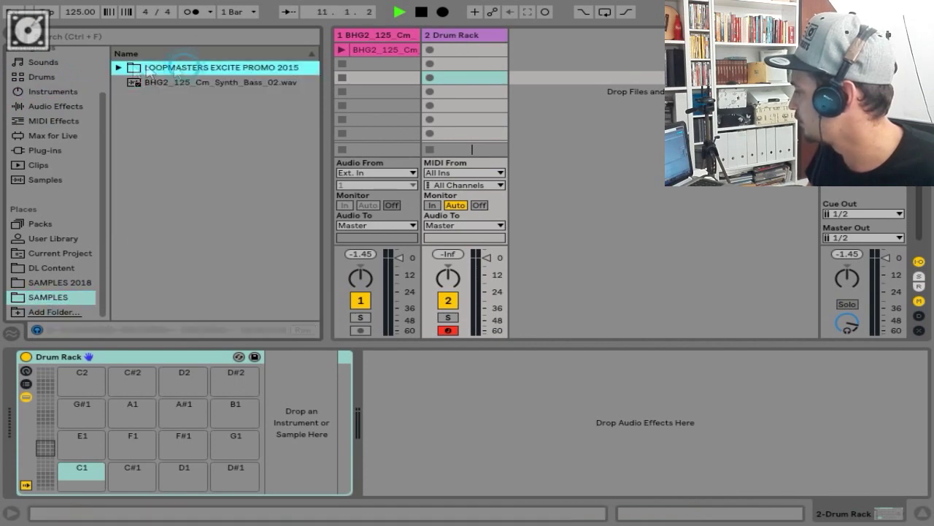
pyautogui.click(118, 67)
pyautogui.click(135, 127)
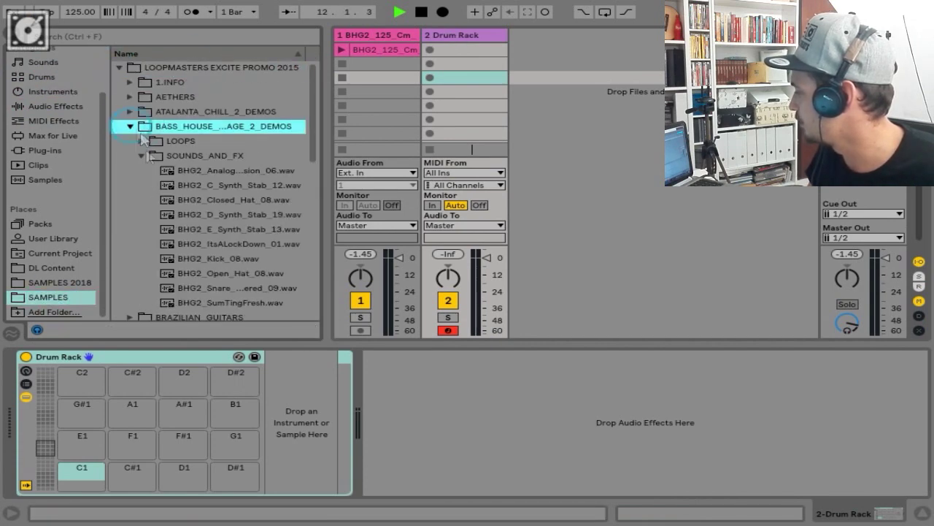
# Audition the one-shot sounds in SOUNDS_AND_FX and load BHG2_Kick_08.wav onto the Drum Rack's C1 pad.
pyautogui.click(226, 187)
pyautogui.scroll(-2, 234, 212)
pyautogui.click(244, 214)
pyautogui.click(245, 228)
pyautogui.click(243, 214)
pyautogui.click(241, 201)
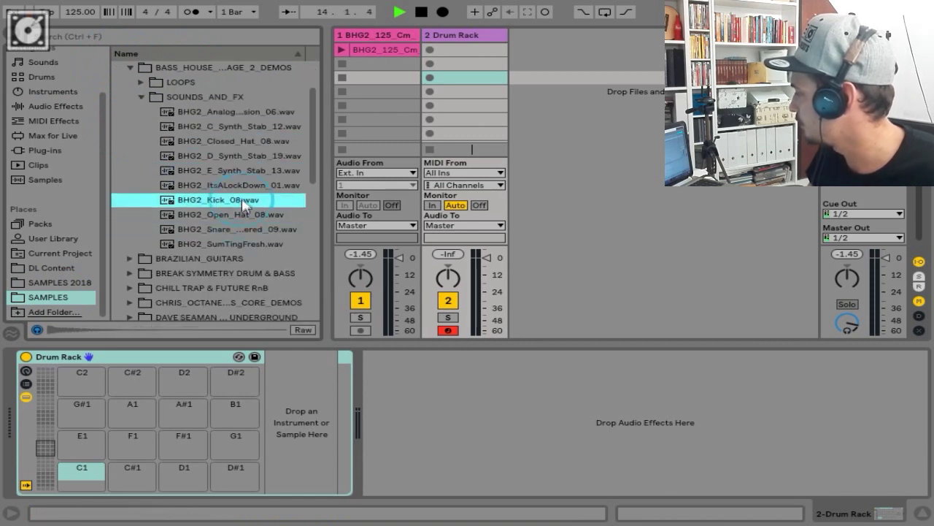
pyautogui.moveTo(211, 205); pyautogui.dragTo(82, 476)
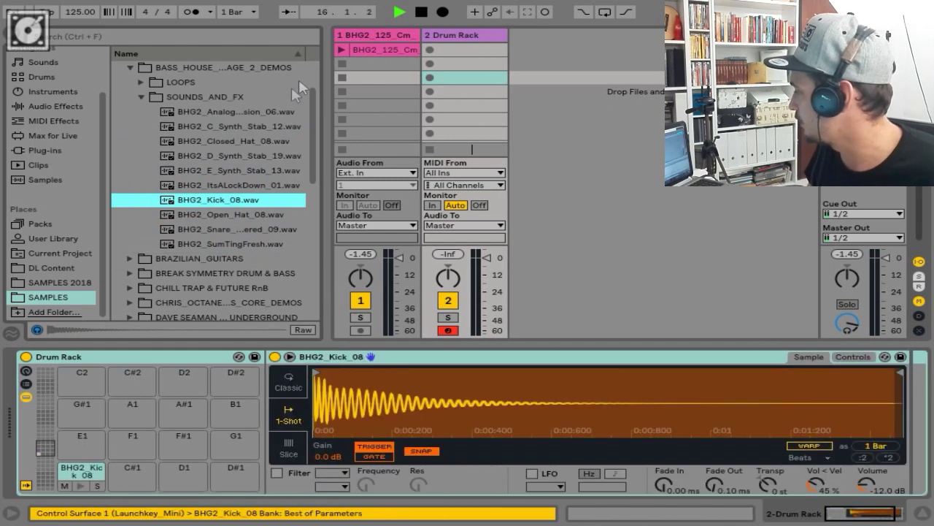
# Create a one-bar MIDI clip in the Drum Rack track's first slot with kick notes on all four beats.
pyautogui.doubleClick(451, 49)
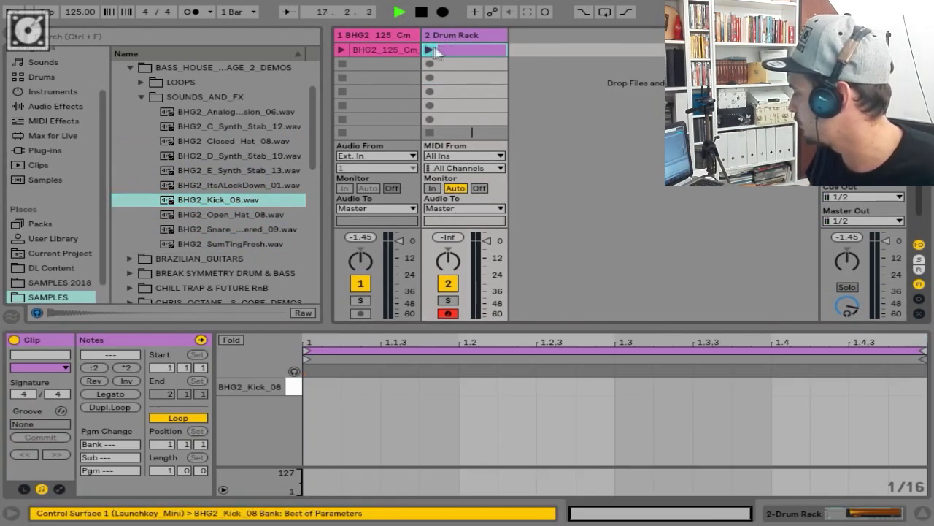
pyautogui.doubleClick(314, 387)
pyautogui.doubleClick(485, 387)
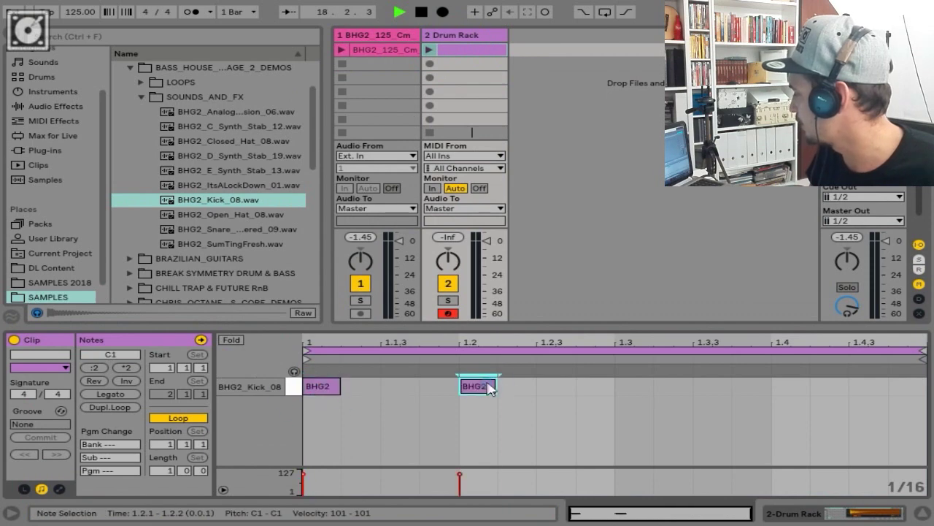
pyautogui.doubleClick(635, 388)
pyautogui.click(786, 390)
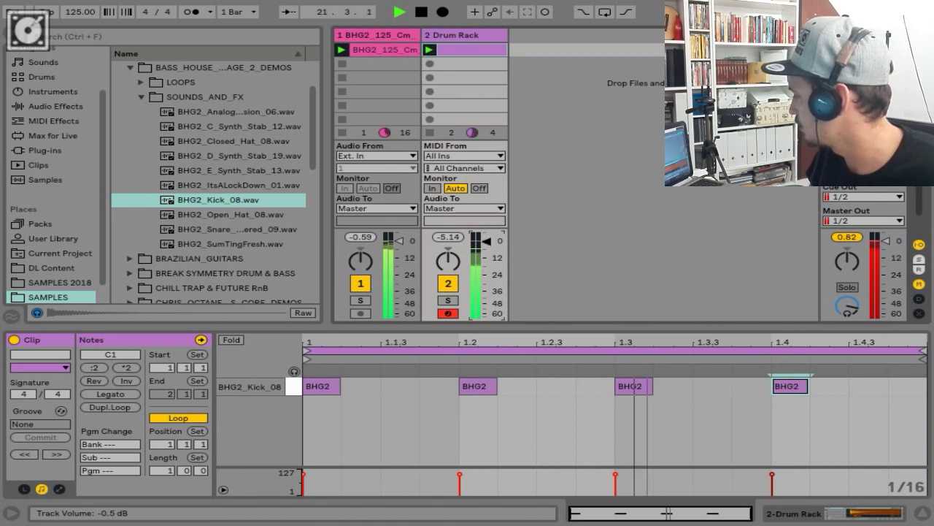
# Set the kick sample's volume to -10.3 dB and lower the bass track's volume slightly.
pyautogui.doubleClick(460, 34)
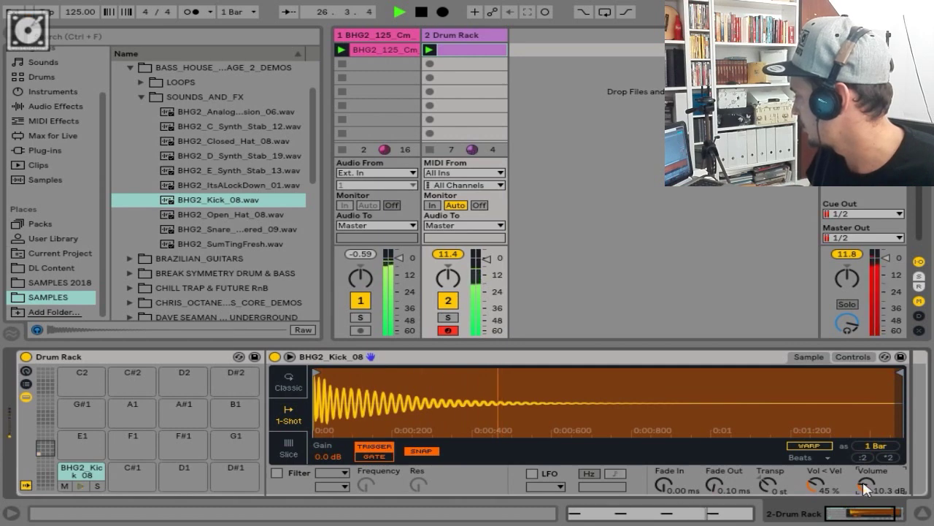
pyautogui.moveTo(407, 267); pyautogui.dragTo(406, 274)
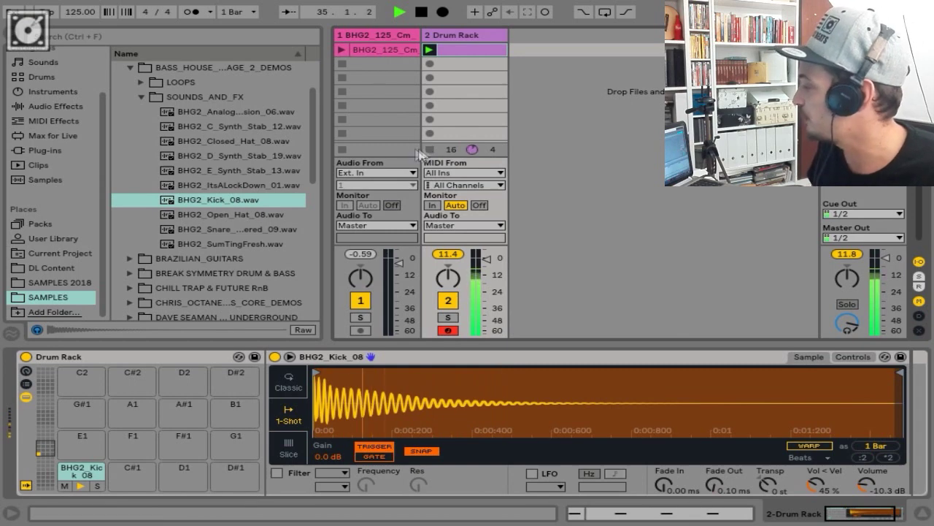
# Stop the kick clip and show the Audio Effects category in the browser.
pyautogui.hotkey('shift', 'Tab')
pyautogui.click(429, 135)
pyautogui.scroll(3, 55, 109)
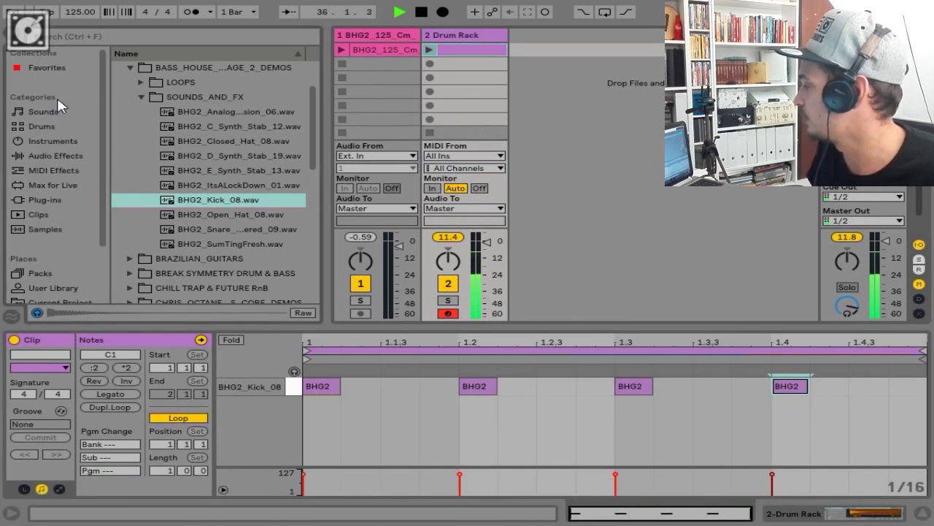
pyautogui.click(54, 155)
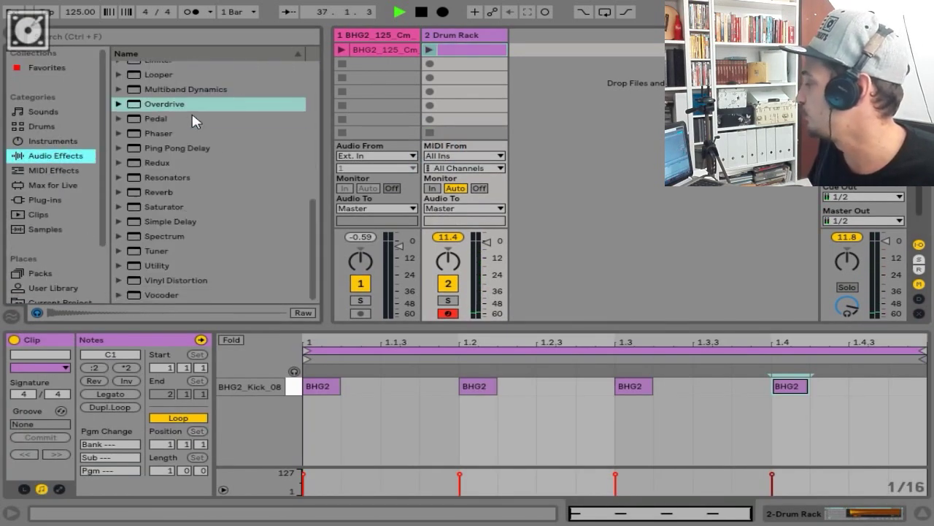
pyautogui.doubleClick(173, 234)
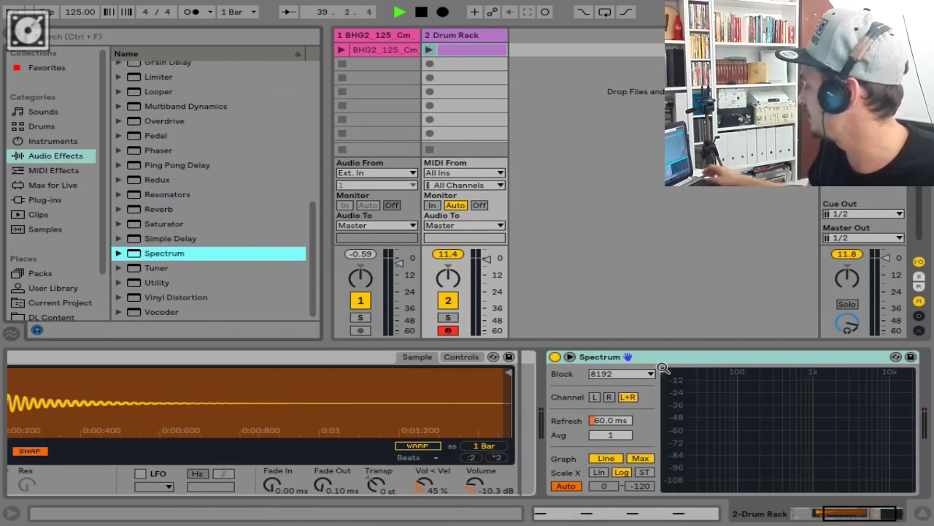
pyautogui.click(682, 356)
pyautogui.press('Delete')
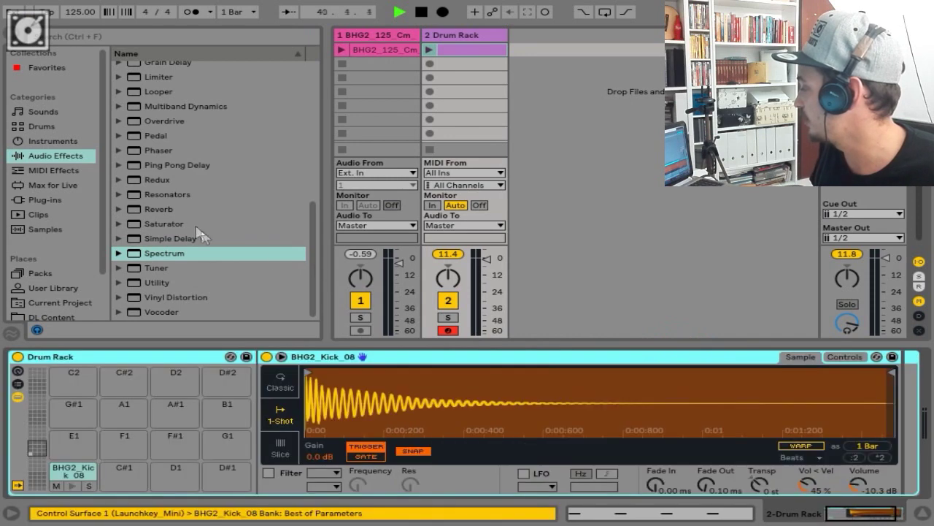
# Add a Spectrum device to the synth bass track.
pyautogui.click(155, 256)
pyautogui.click(385, 35)
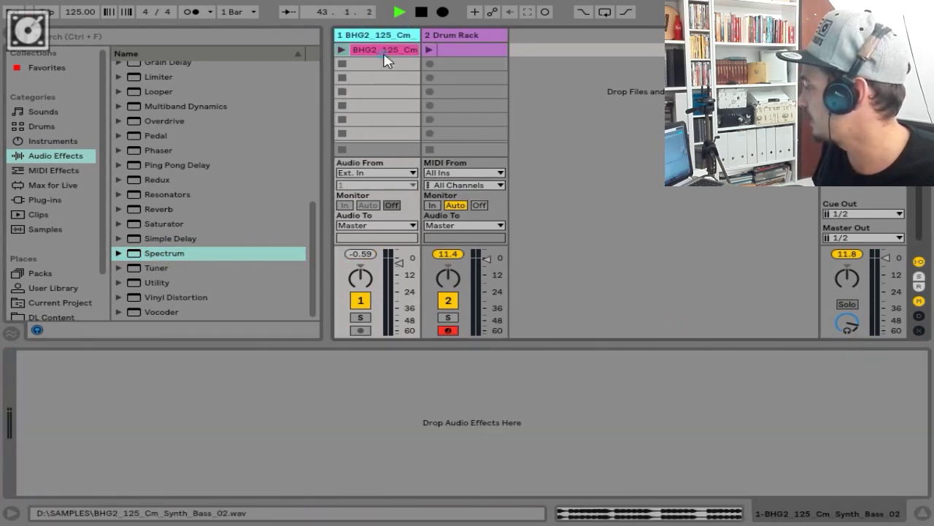
pyautogui.click(386, 51)
pyautogui.click(390, 35)
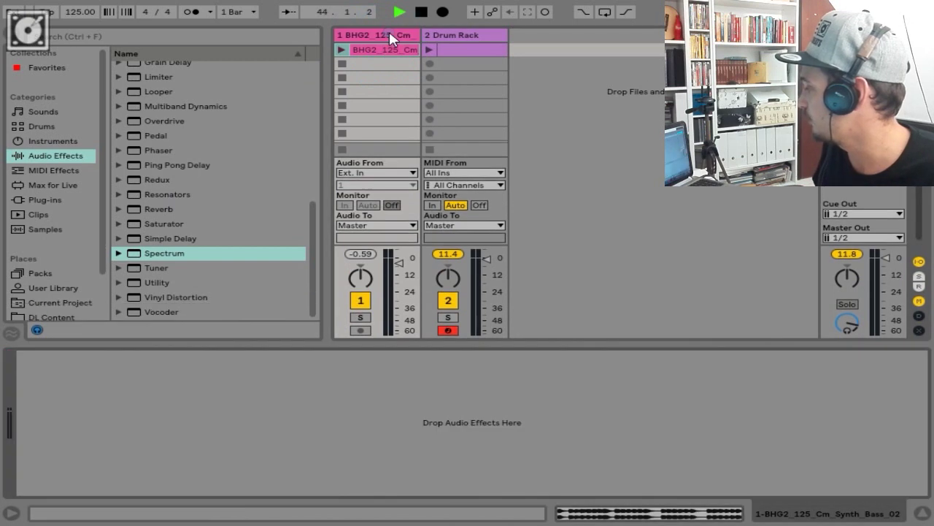
pyautogui.moveTo(175, 257); pyautogui.dragTo(305, 412)
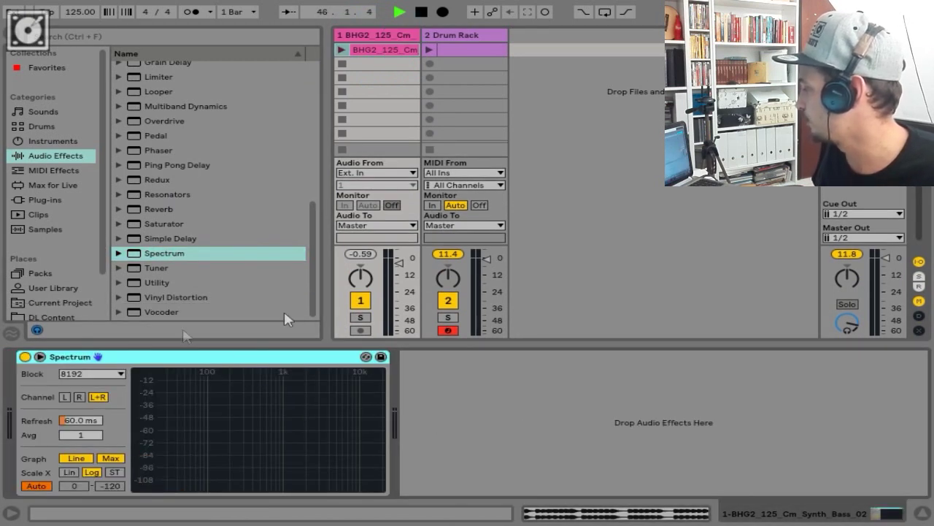
# Expand and enlarge the bass track's Spectrum display and play the bass clip to examine its frequencies.
pyautogui.click(40, 357)
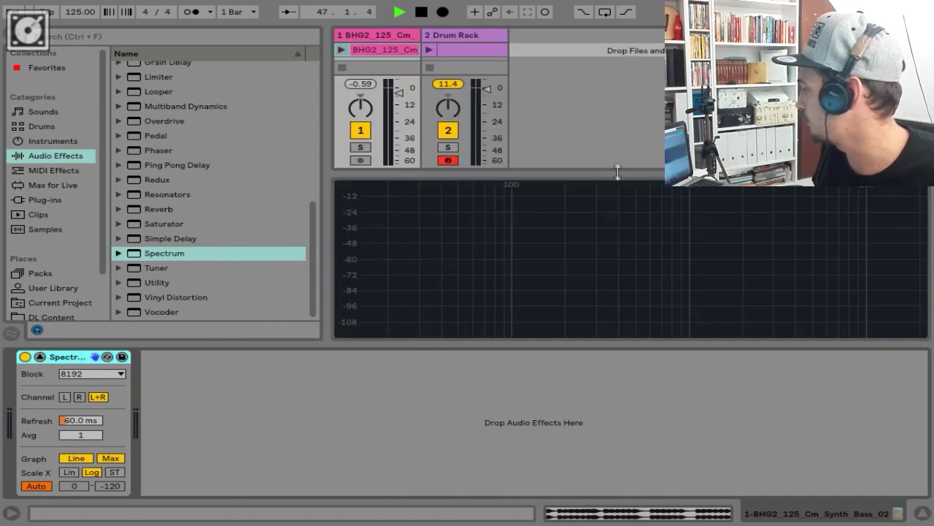
pyautogui.moveTo(617, 169); pyautogui.dragTo(615, 187)
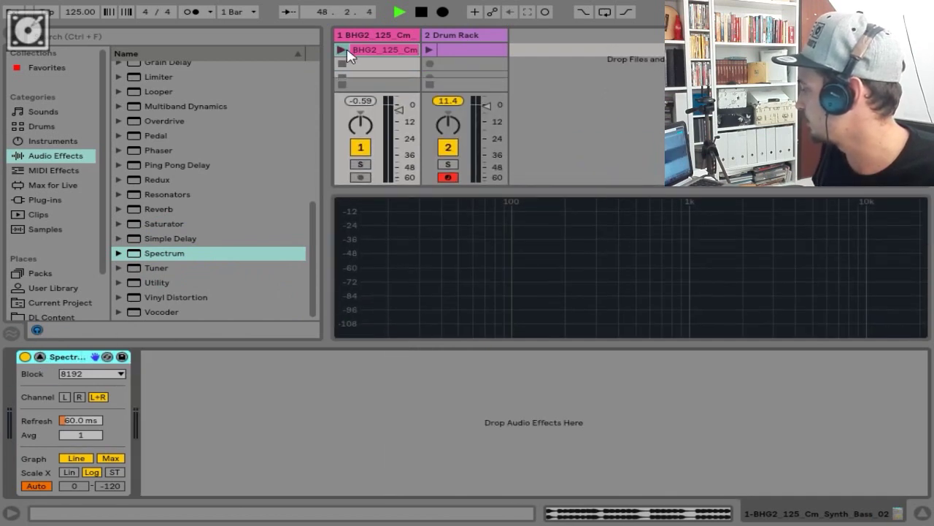
pyautogui.click(343, 51)
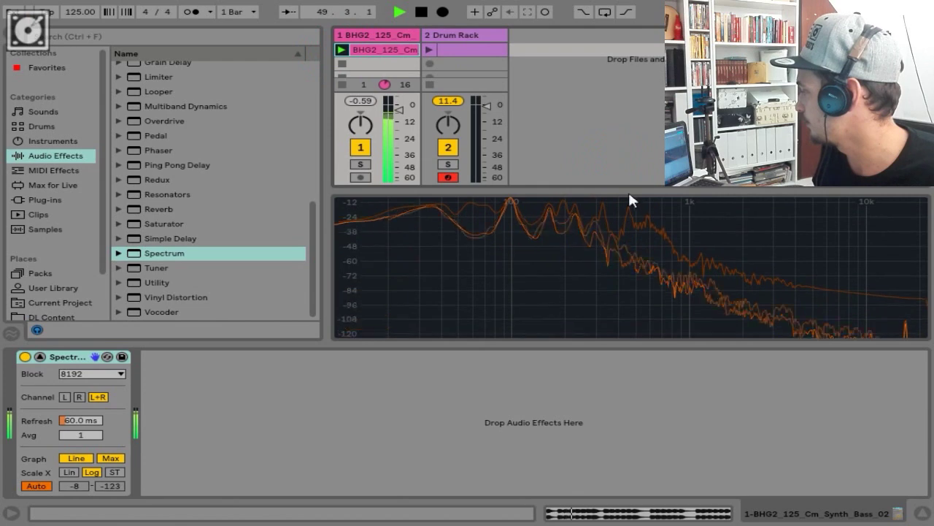
pyautogui.moveTo(555, 192); pyautogui.dragTo(559, 146)
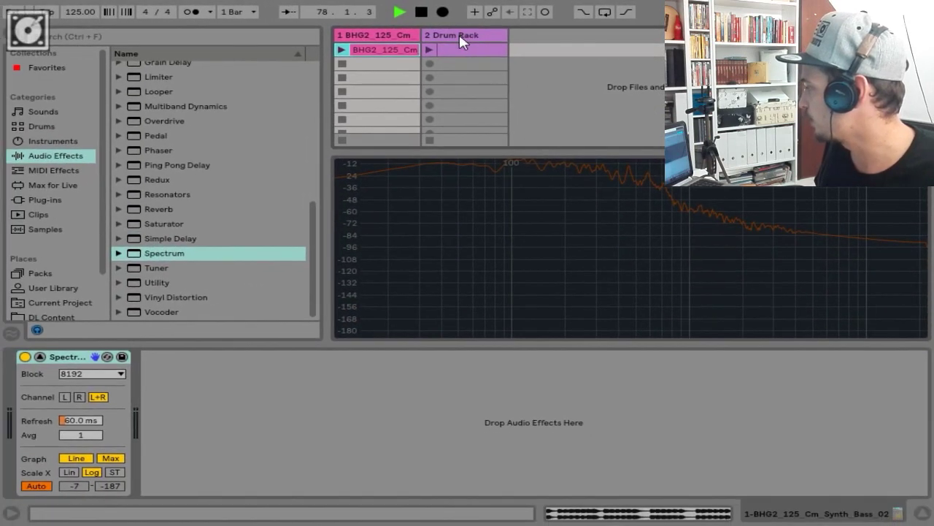
# Add a Spectrum device after the Drum Rack on the kick track.
pyautogui.click(460, 41)
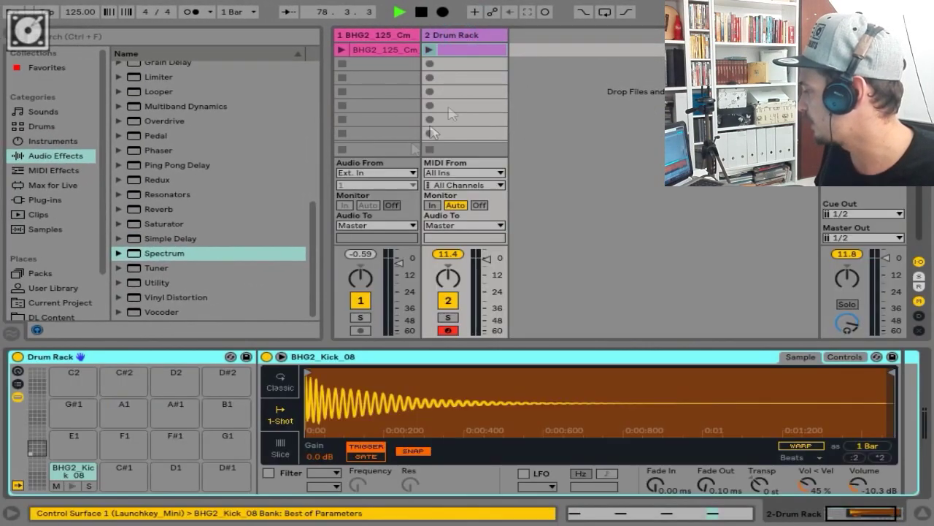
pyautogui.click(361, 358)
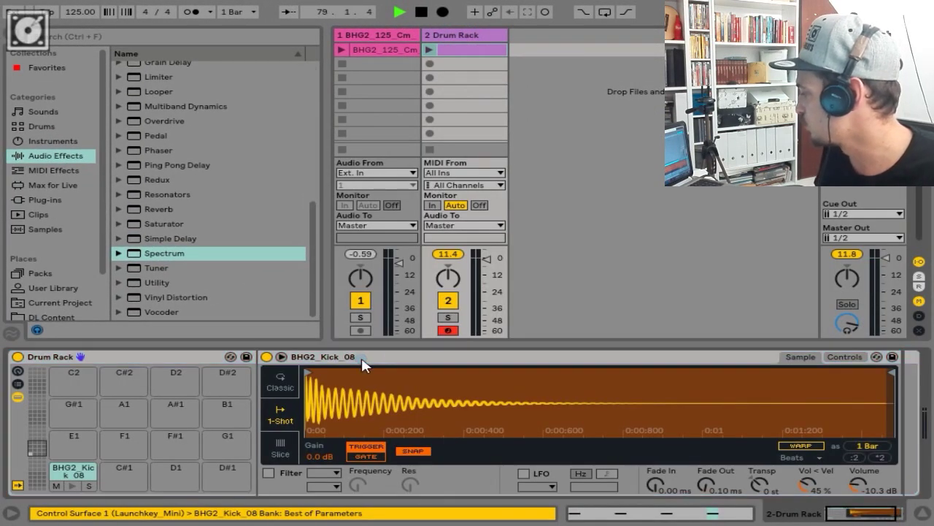
pyautogui.click(158, 255)
pyautogui.moveTo(862, 388); pyautogui.dragTo(909, 406)
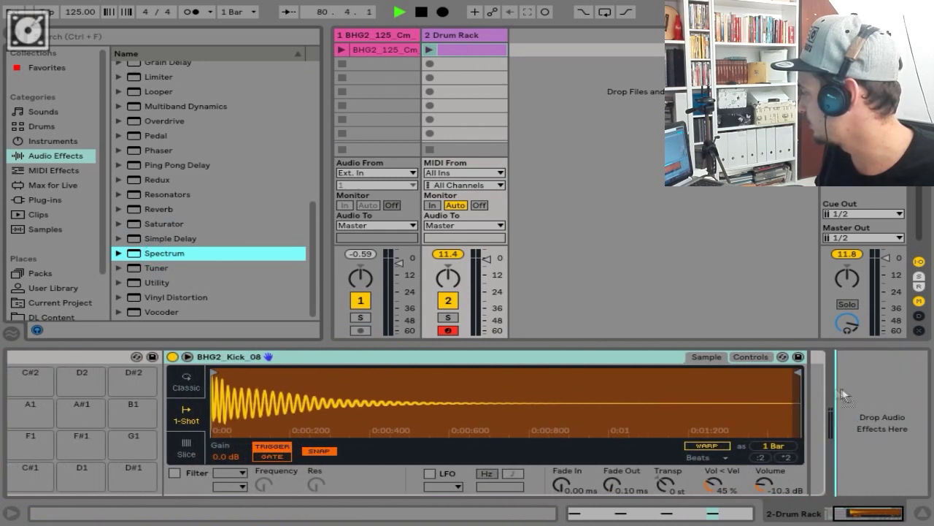
pyautogui.moveTo(836, 395); pyautogui.dragTo(840, 397)
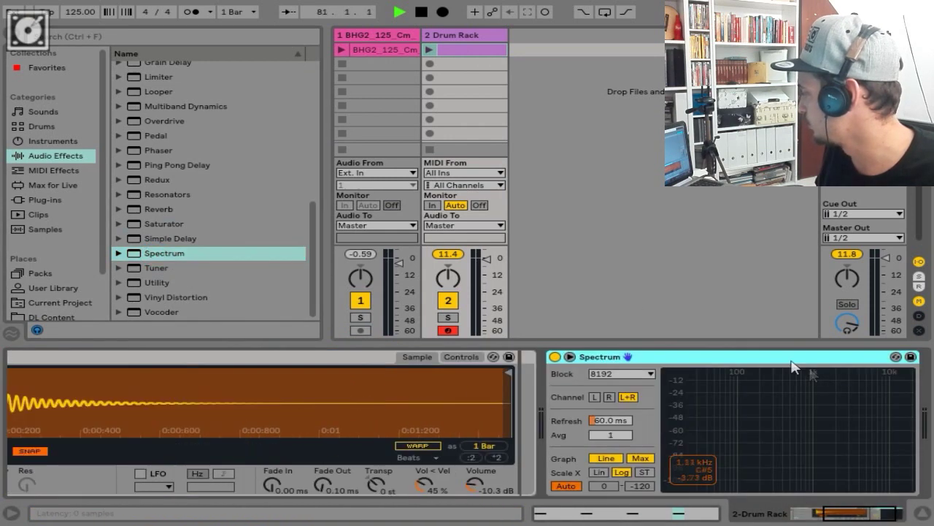
# Expand and enlarge the kick track's Spectrum display and play the kick clip to examine its frequencies.
pyautogui.click(571, 357)
pyautogui.moveTo(601, 152); pyautogui.dragTo(601, 137)
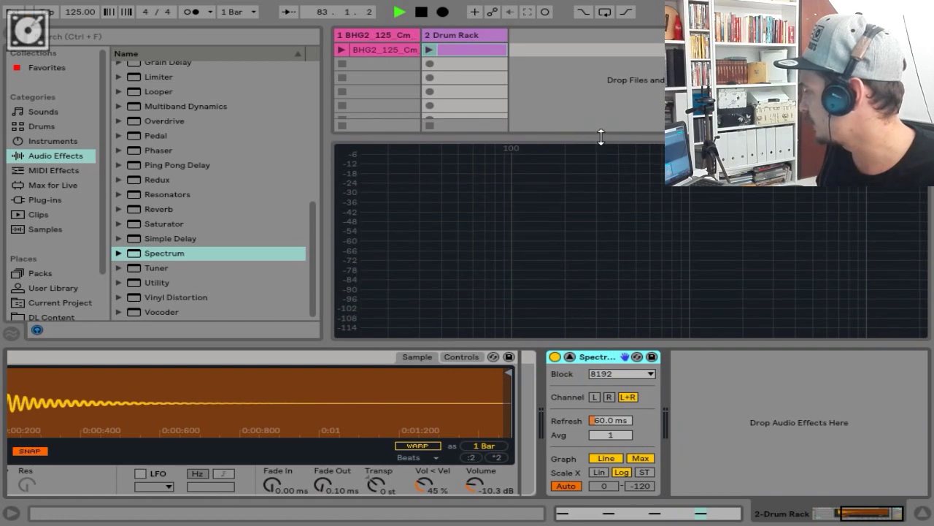
pyautogui.click(430, 49)
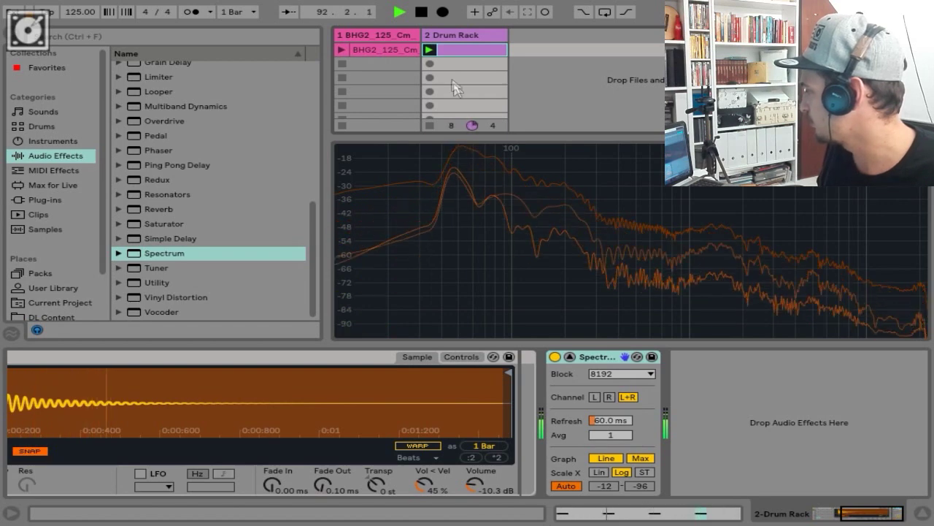
# Play the bass clip to examine its spectrum, stop it, and return to the kick track.
pyautogui.click(357, 54)
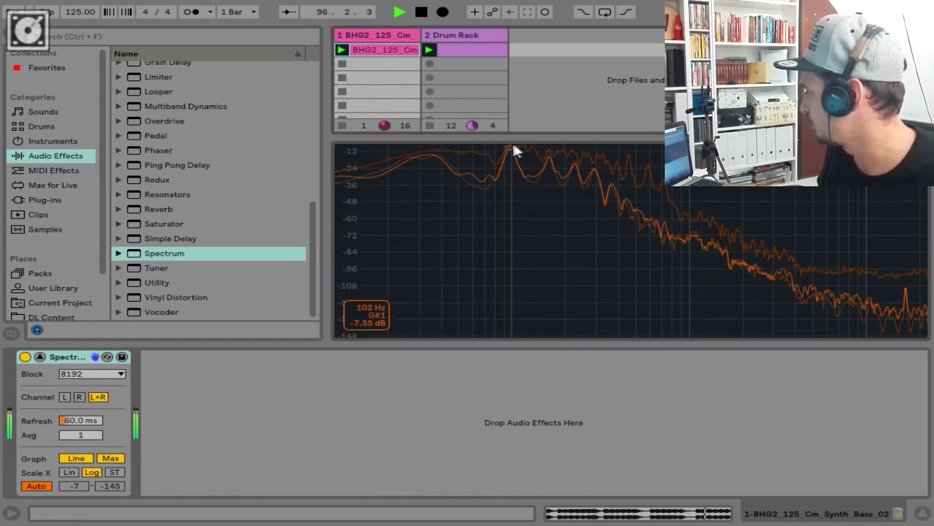
pyautogui.click(343, 65)
pyautogui.click(466, 49)
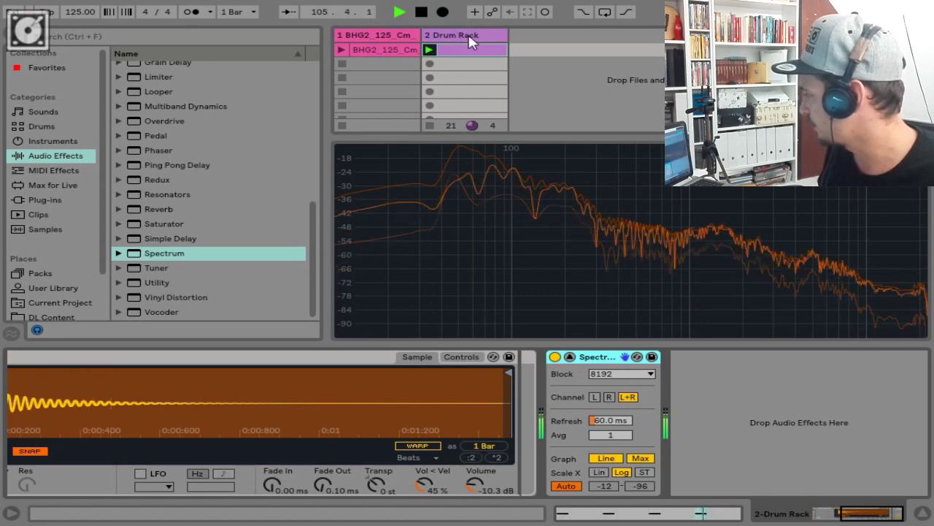
# Raise the transposition of the BHG2_Kick_08 sample to +6 st and check its peak in the Spectrum display.
pyautogui.click(827, 509)
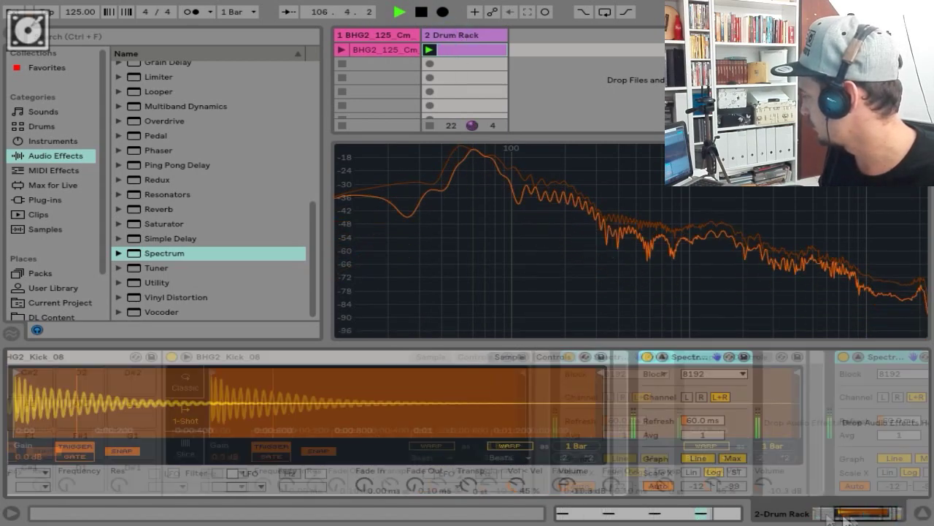
pyautogui.click(73, 477)
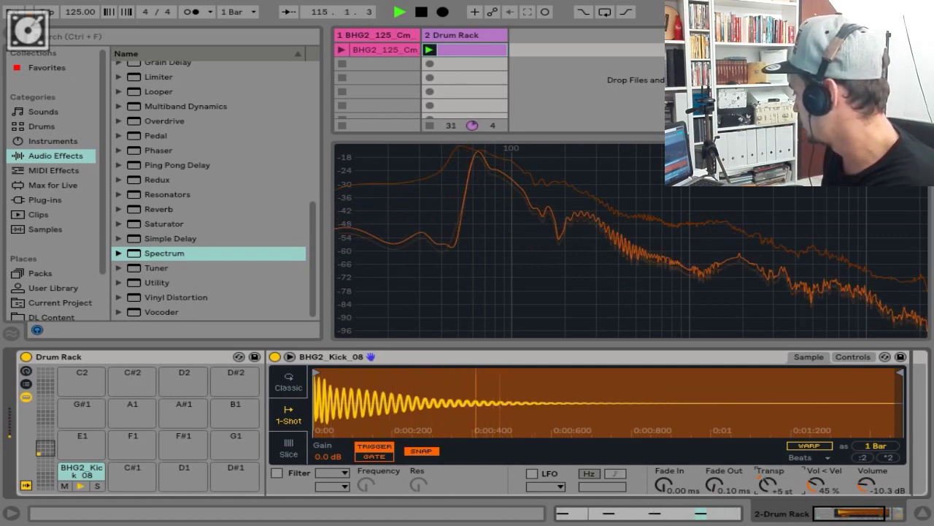
pyautogui.moveTo(767, 485); pyautogui.dragTo(767, 481)
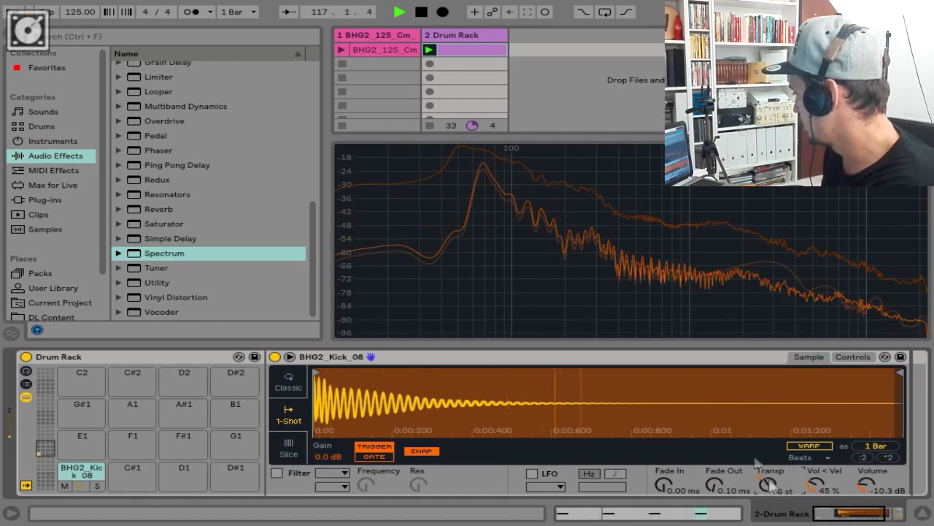
pyautogui.moveTo(487, 167)
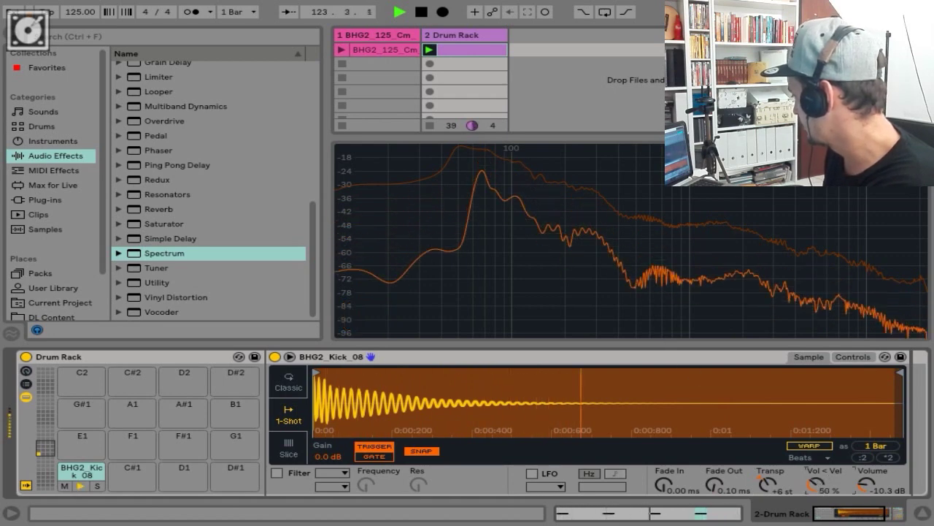
# Set the kick sample's velocity-to-volume amount to 58% and its transposition to +11 st, check its peak, and stop playback.
pyautogui.moveTo(815, 484); pyautogui.dragTo(816, 482)
pyautogui.moveTo(816, 485); pyautogui.dragTo(815, 484)
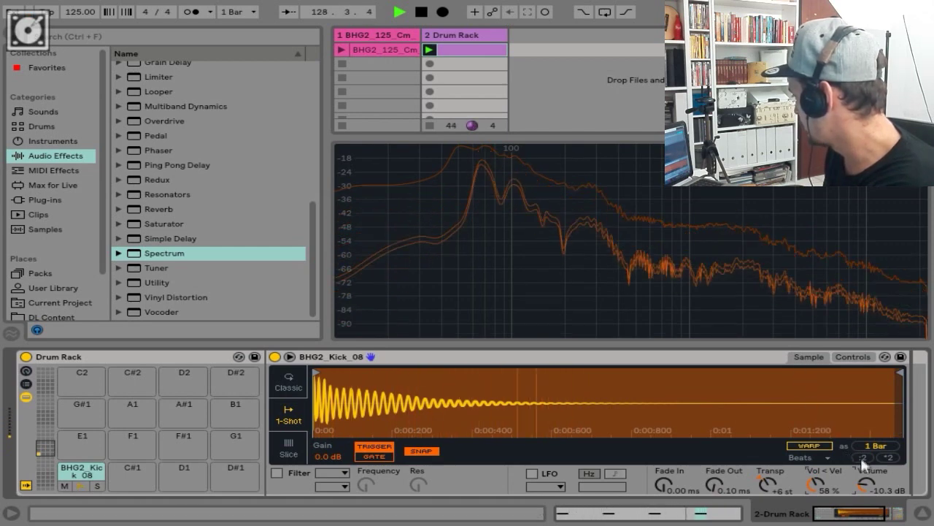
pyautogui.moveTo(769, 485); pyautogui.dragTo(769, 472)
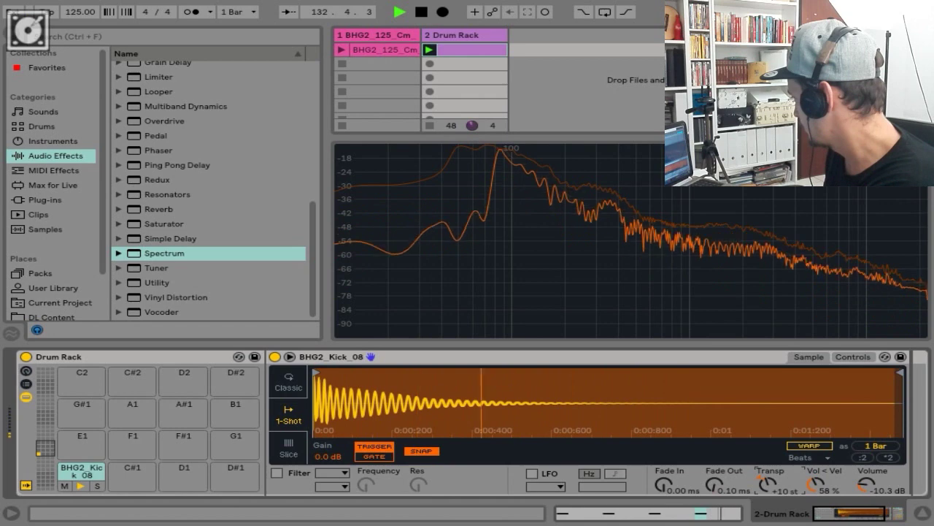
pyautogui.moveTo(501, 181)
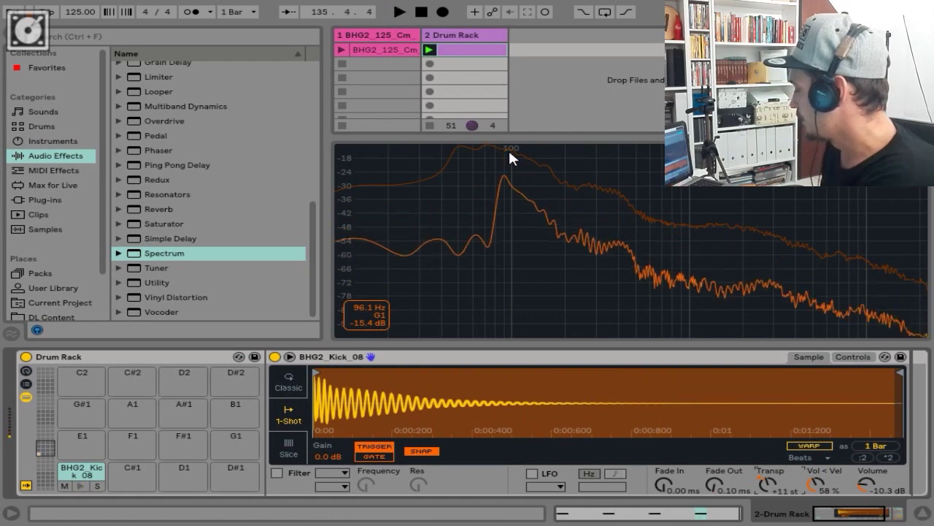
pyautogui.press('space')
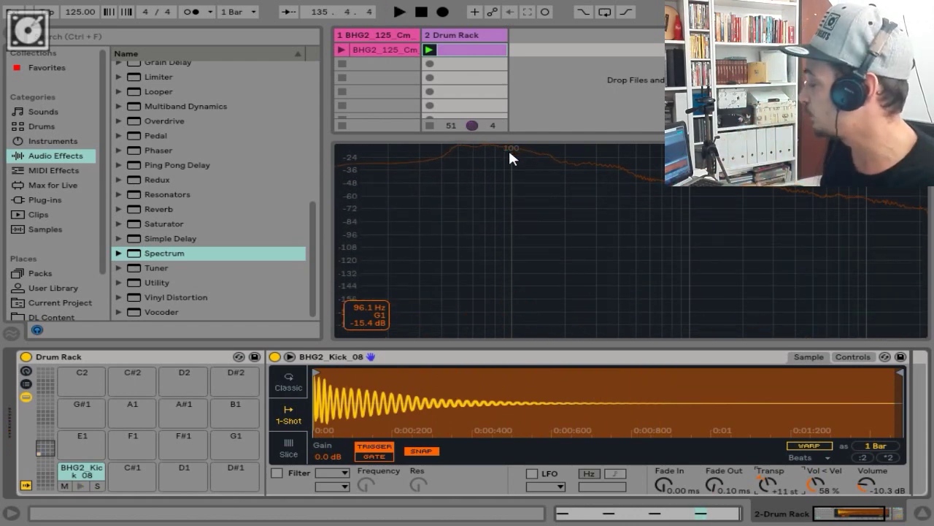
# Play the bass and kick clips together and examine both tracks' frequency peaks in their Spectrum displays.
pyautogui.click(341, 50)
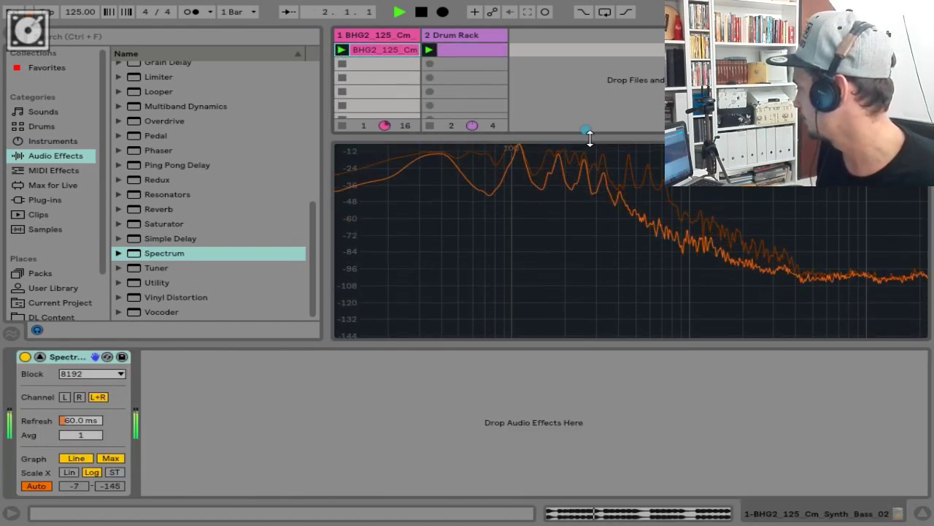
pyautogui.moveTo(588, 138); pyautogui.dragTo(588, 155)
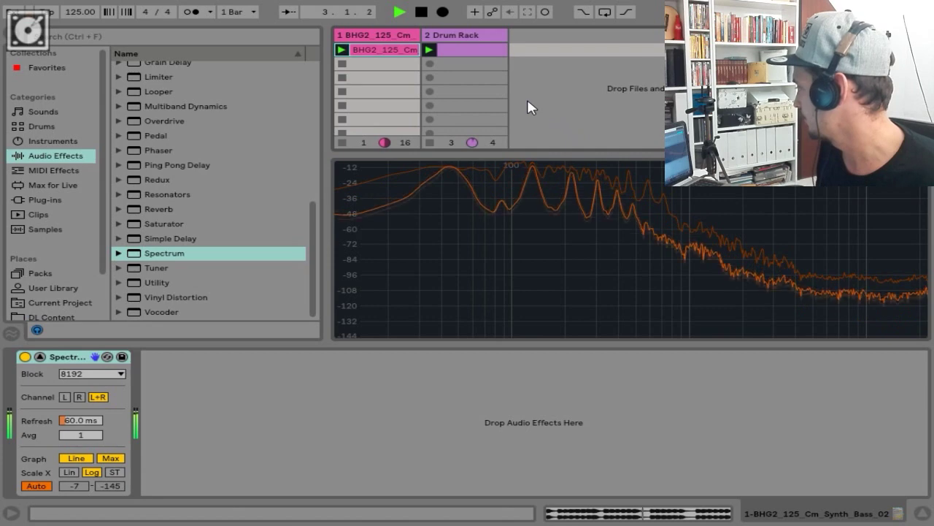
pyautogui.click(464, 48)
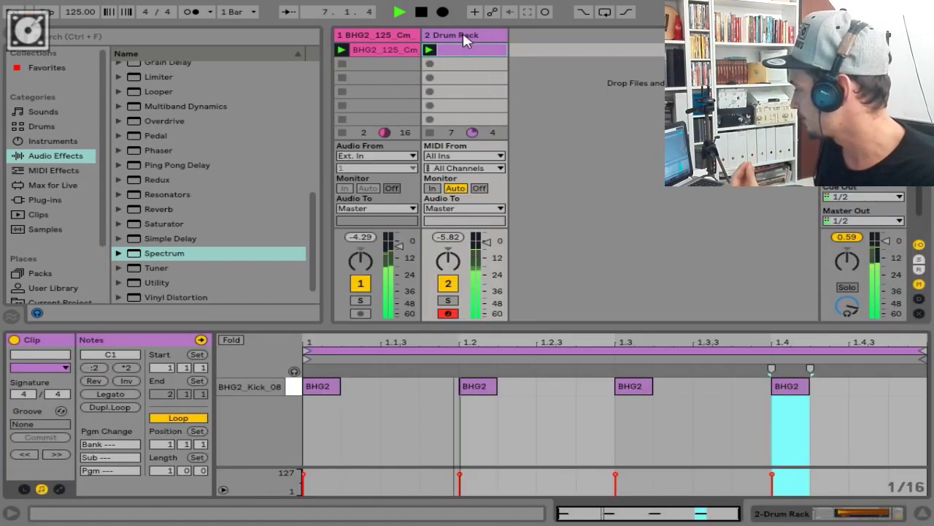
pyautogui.click(463, 35)
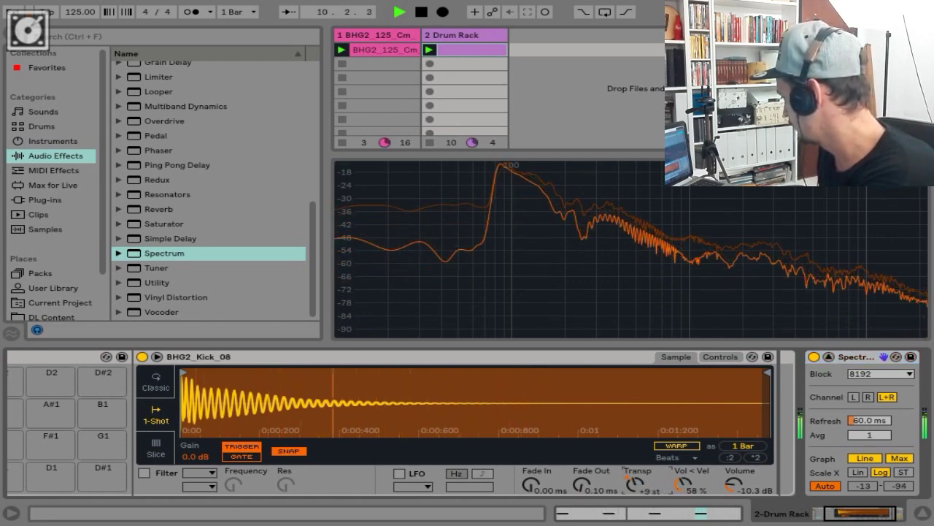
pyautogui.moveTo(496, 165)
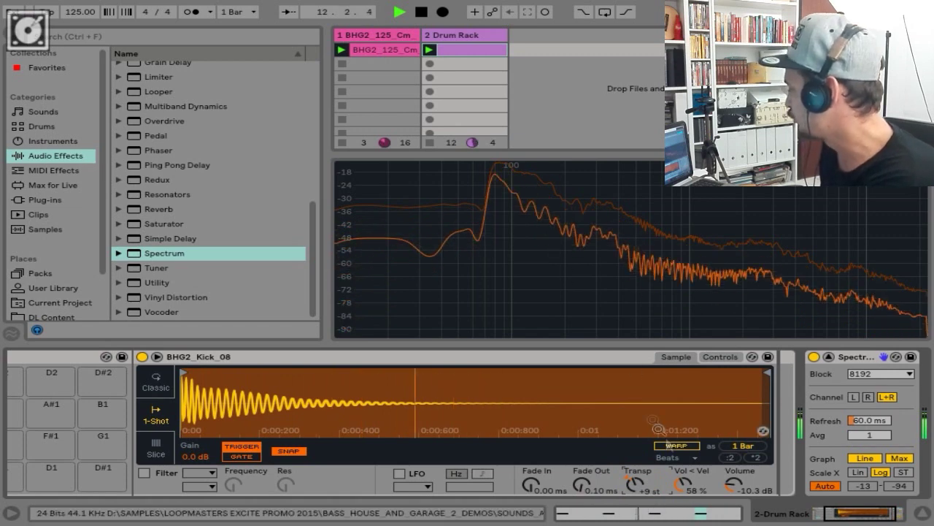
# Raise the kick sample's transposition to +12 st, lower it to +11 st while checking the peak, and stop playback.
pyautogui.moveTo(637, 486); pyautogui.dragTo(637, 476)
pyautogui.moveTo(504, 173)
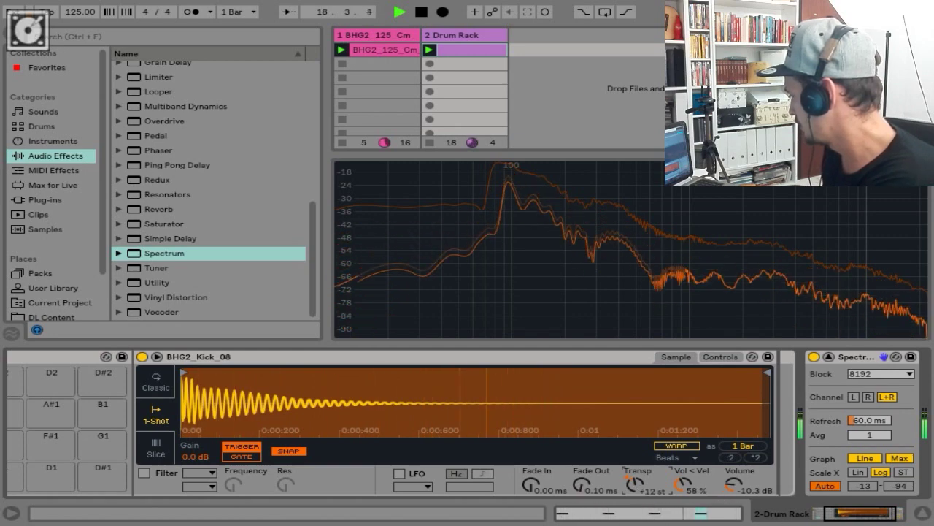
pyautogui.moveTo(638, 490); pyautogui.dragTo(638, 497)
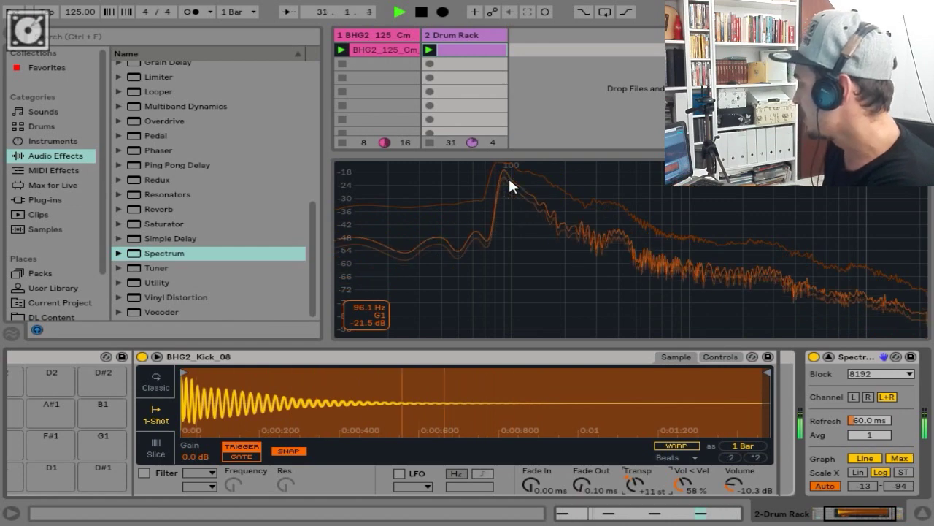
pyautogui.press('space')
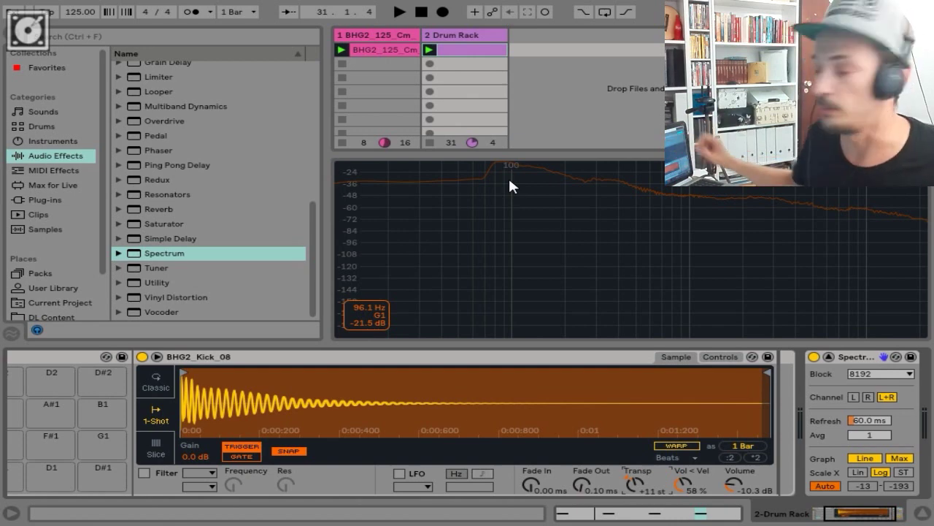
# Add a Saturator after the Spectrum device on the kick track.
pyautogui.click(454, 35)
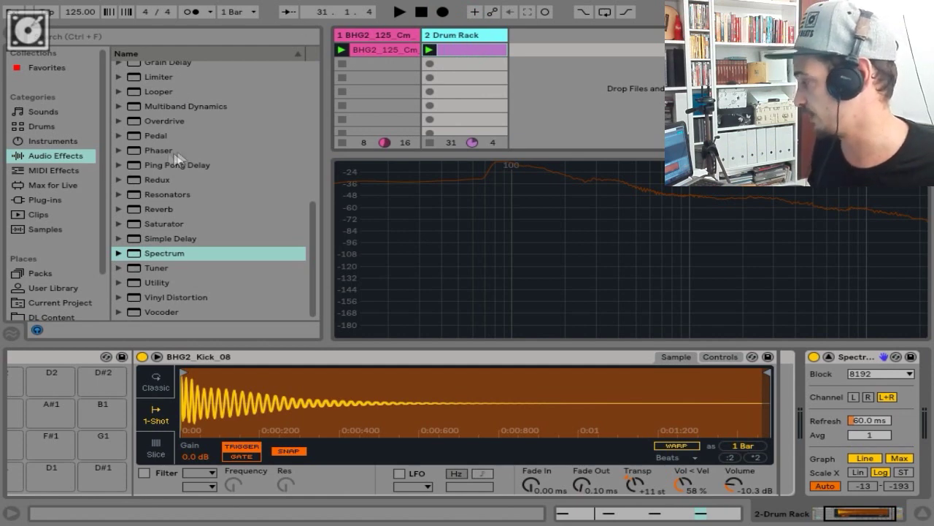
pyautogui.scroll(4, 169, 155)
pyautogui.scroll(-4, 179, 150)
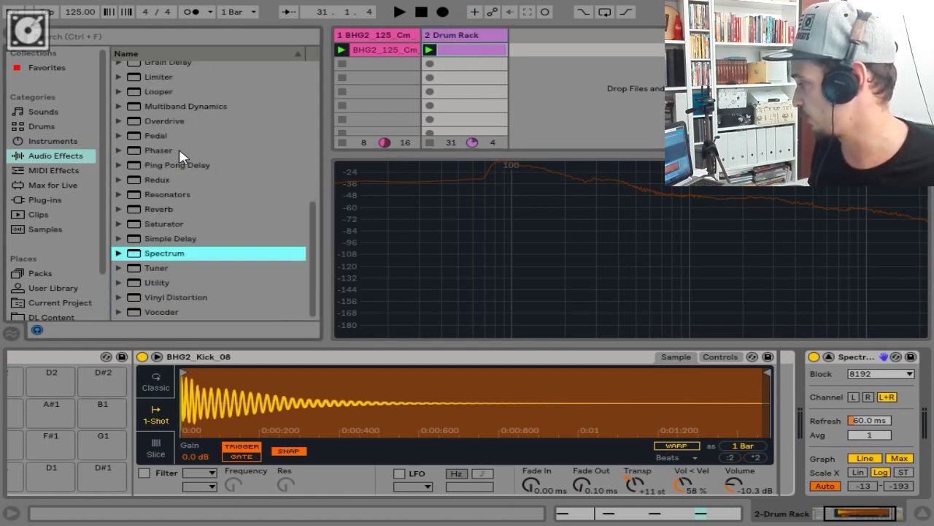
pyautogui.click(164, 224)
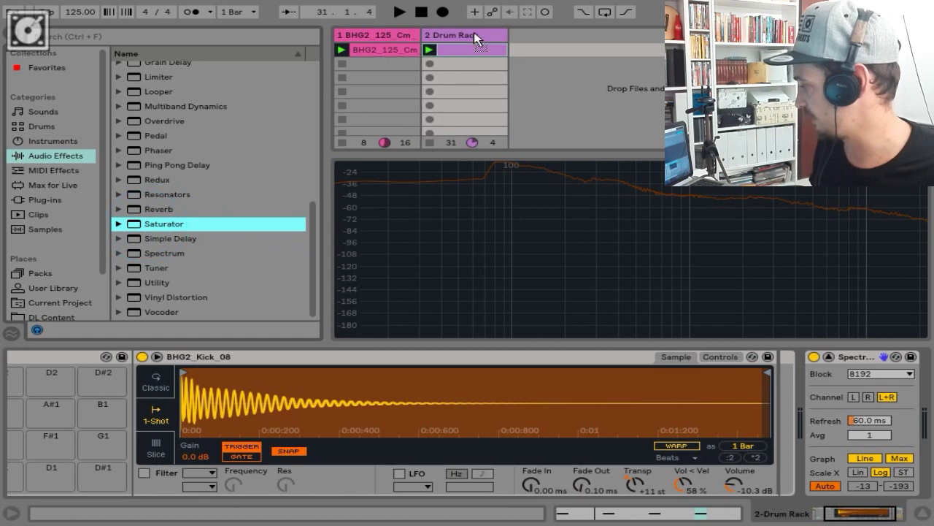
pyautogui.moveTo(475, 38); pyautogui.dragTo(474, 38)
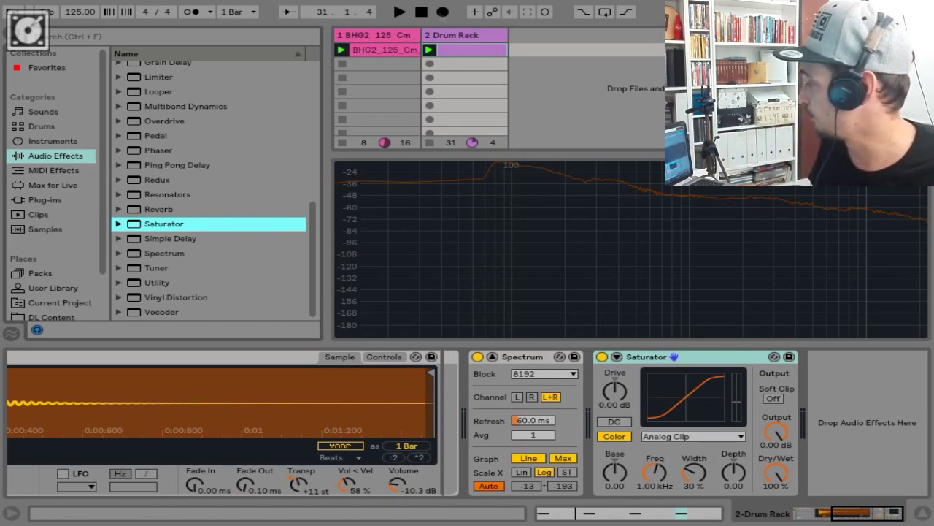
# Play the kick clip without the bass and reset the kick sample's transposition to 0 st.
pyautogui.click(430, 52)
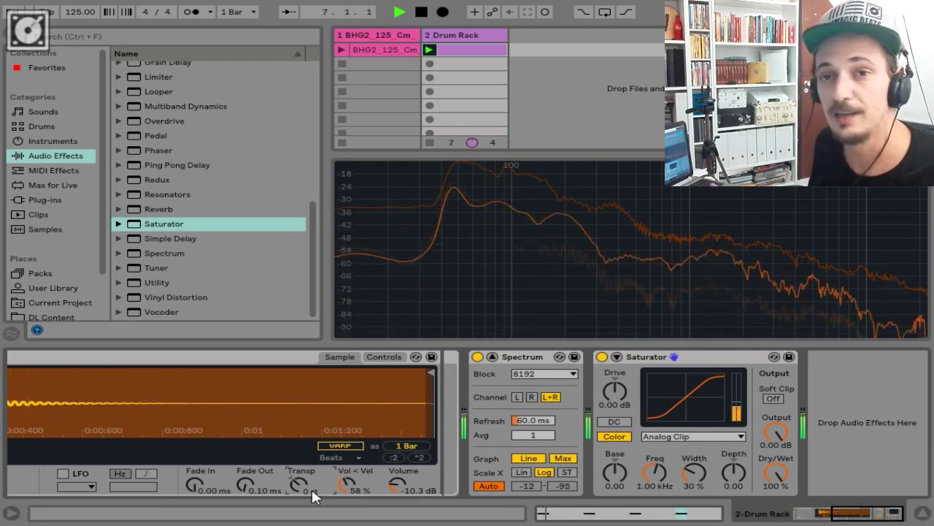
pyautogui.moveTo(312, 489); pyautogui.dragTo(312, 471)
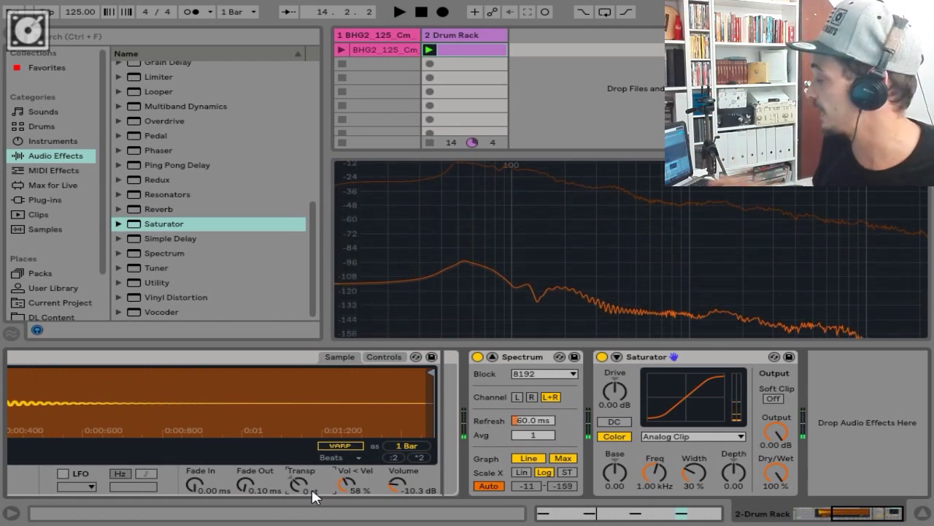
# Set the Saturator's drive to 18.3 dB during kick playback, inspect the kick's spectrum around 177 Hz, and stop playback.
pyautogui.click(686, 363)
pyautogui.press('space')
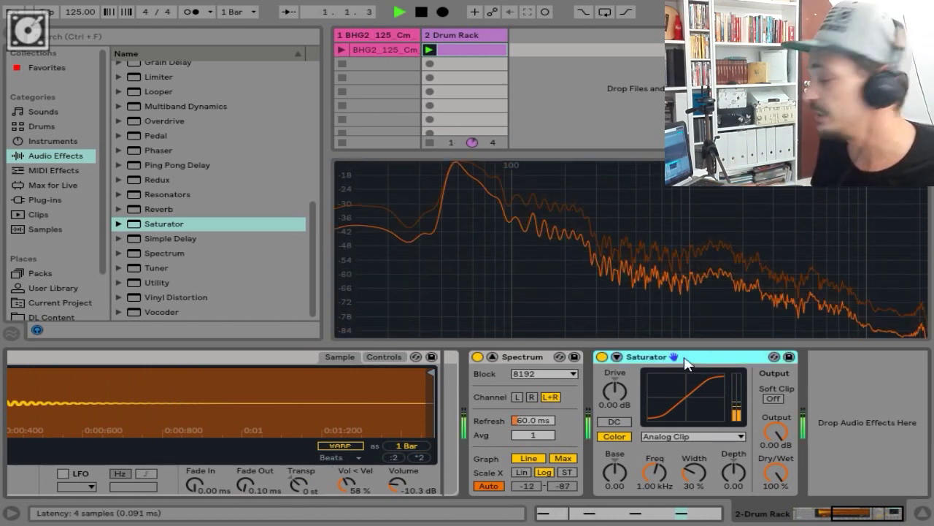
pyautogui.click(619, 398)
pyautogui.moveTo(615, 392); pyautogui.dragTo(614, 372)
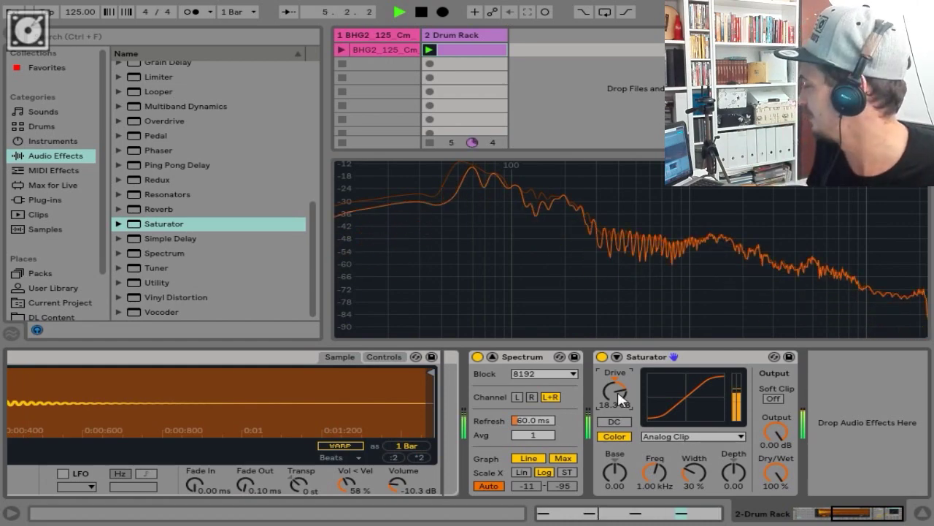
pyautogui.moveTo(561, 202)
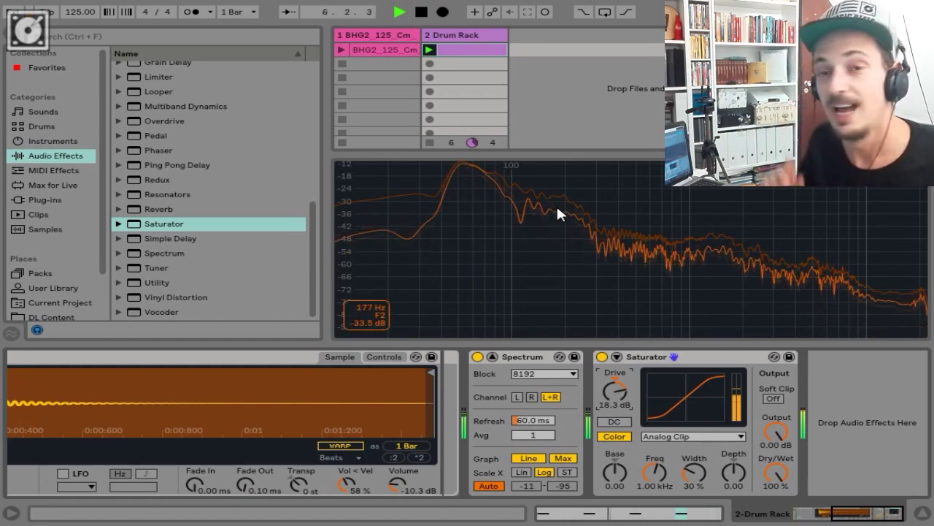
pyautogui.press('space')
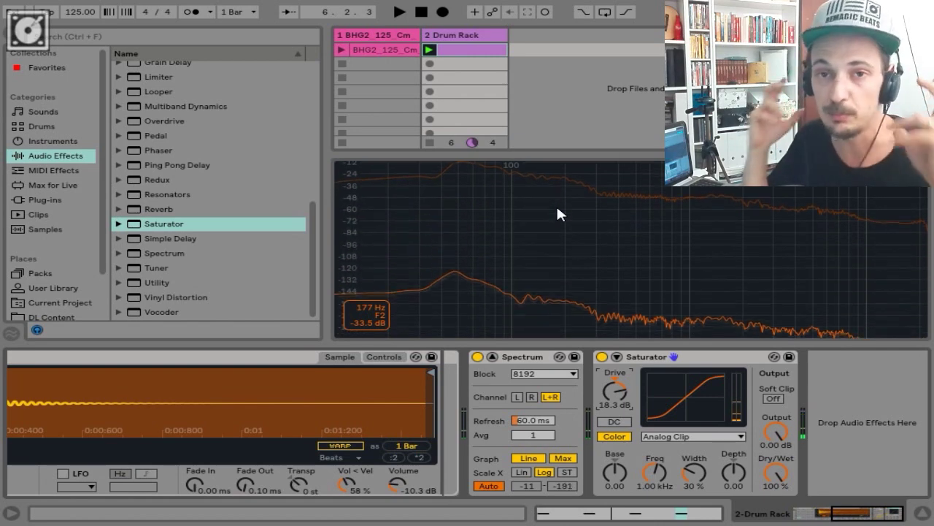